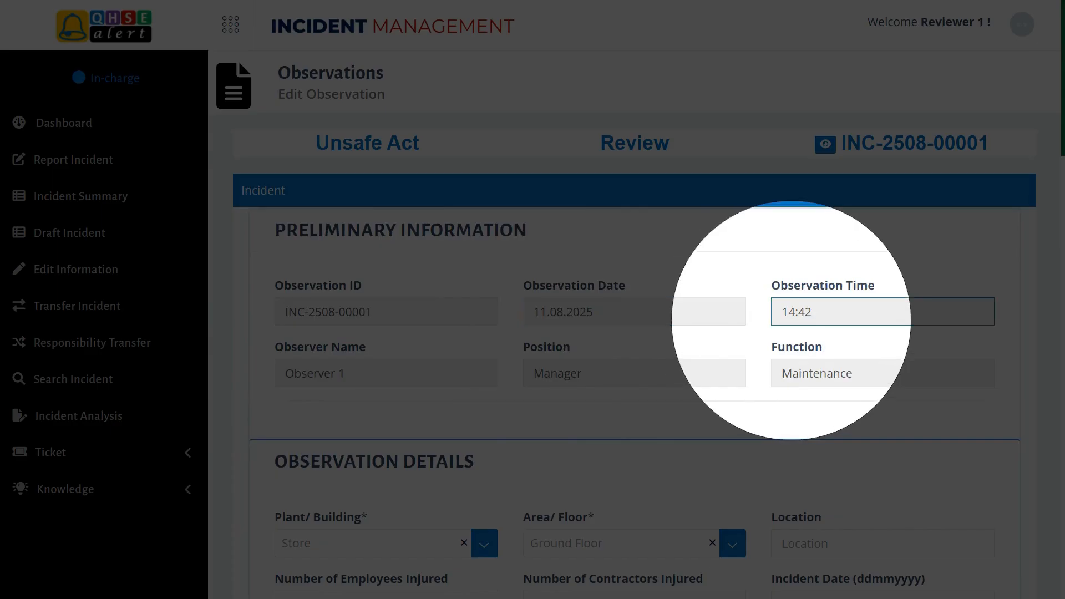
Review the observation's preliminary information and the observation details up to the work activity description
click(386, 374)
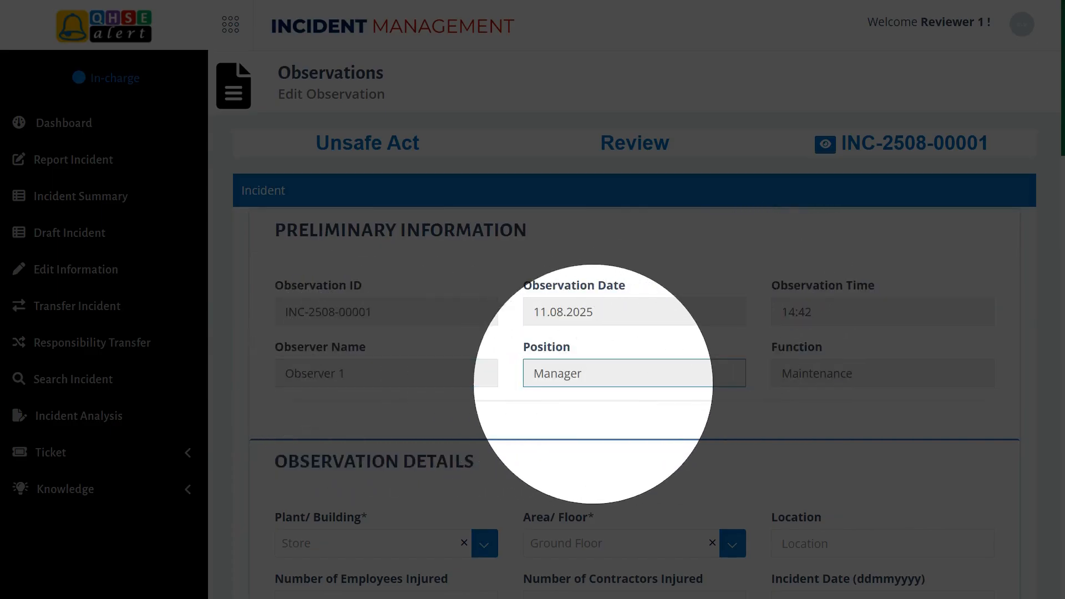
click(775, 381)
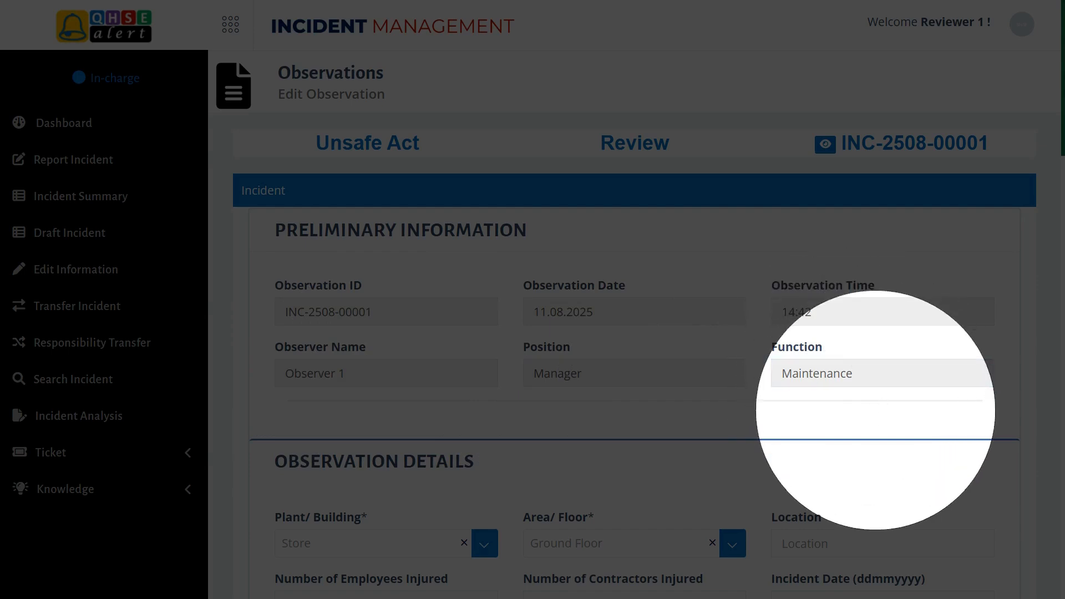
scroll(635, 332, down, 6)
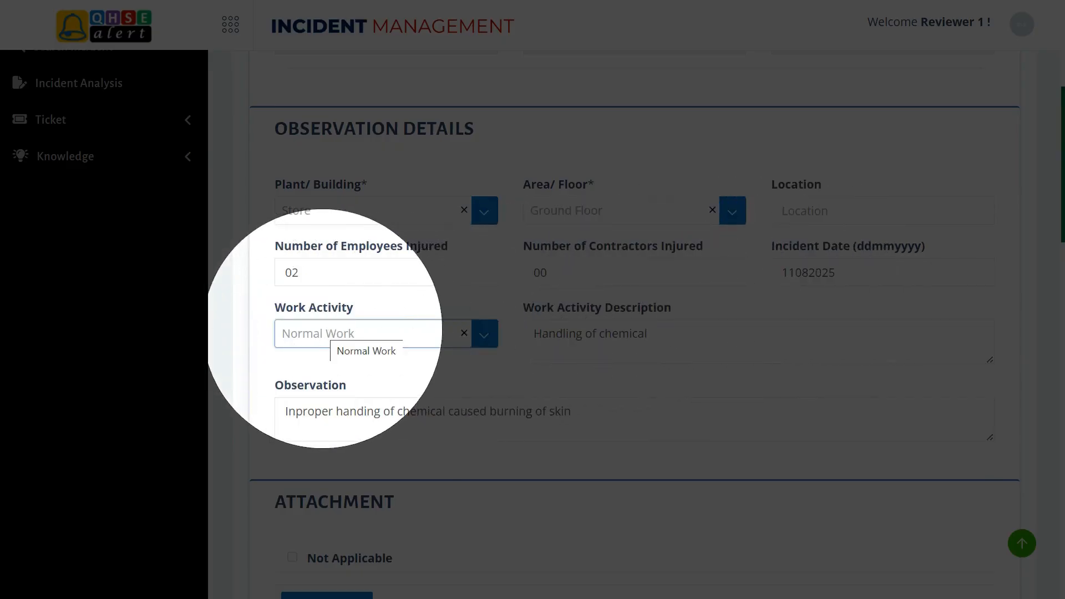
drag(651, 334, 534, 333)
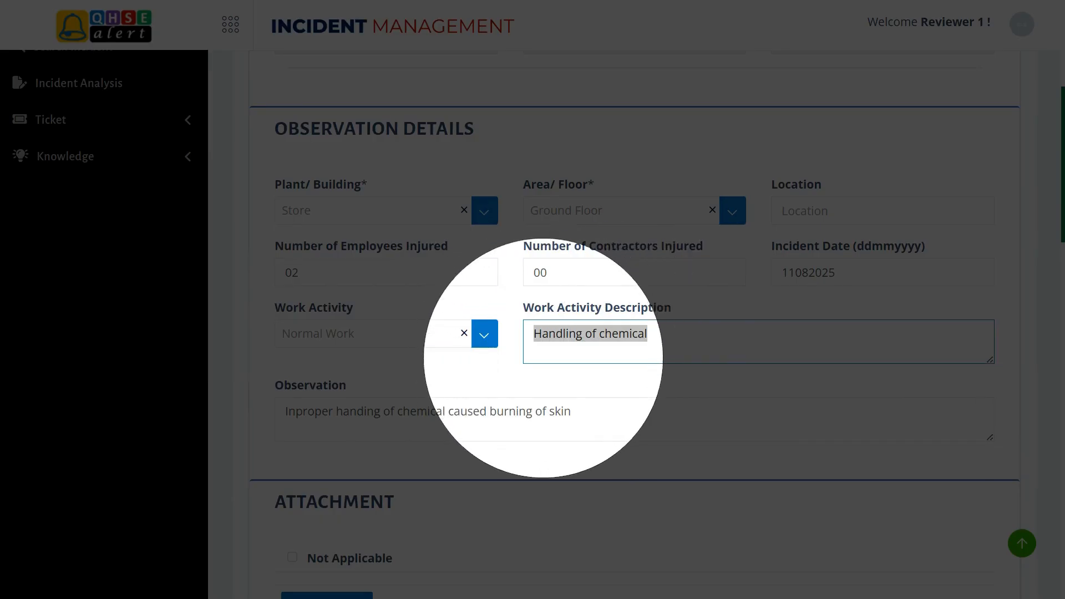
Correct the spelling in the Observation text to read "Improper handling of chemical caused burning of skin"
scroll(543, 357, down, 3)
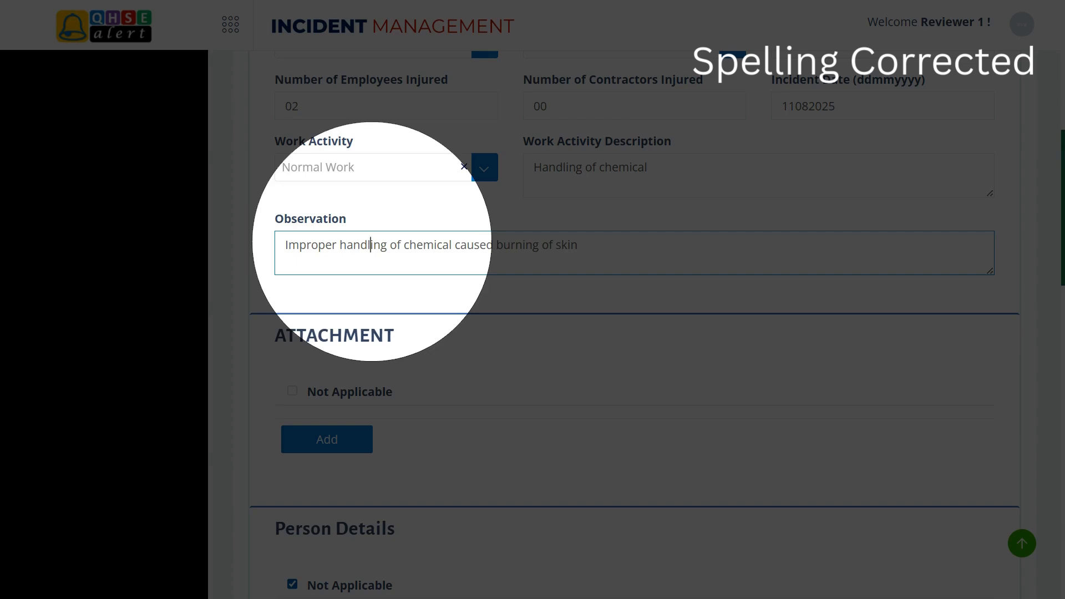
key(shift+Left)
key(shift+Left)
key(shift+Left)
key(shift+Left)
key(shift+Left)
key(shift+Left)
key(shift+Left)
key(shift+Left)
key(shift+Left)
key(shift+Left)
key(shift+Left)
key(shift+Left)
key(shift+Left)
key(shift+Left)
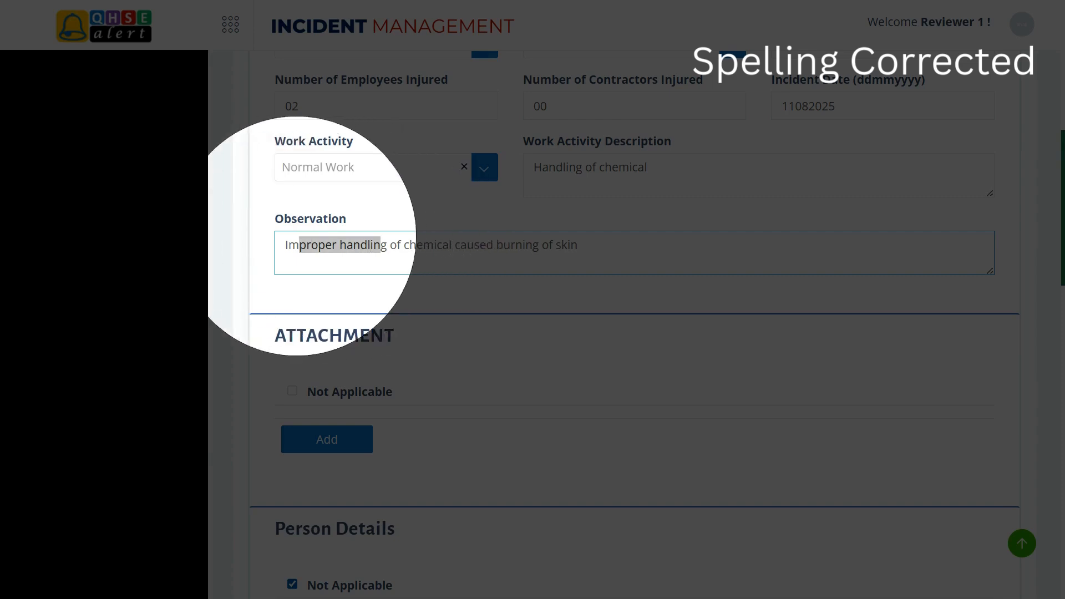
key(Left)
key(ctrl+shift+Right)
key(ctrl+shift+Right)
key(ctrl+shift+Right)
key(ctrl+shift+Right)
key(ctrl+shift+Right)
key(ctrl+shift+Right)
key(ctrl+shift+Right)
key(ctrl+shift+Right)
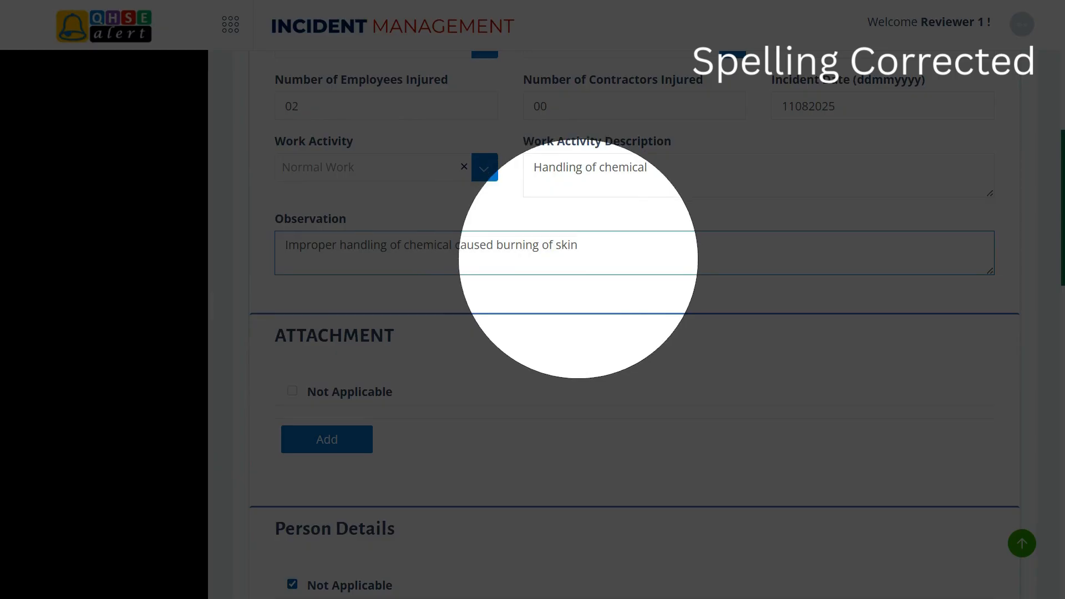
Check the remaining sections from Attachment through Observer Action and submit the corrected observation
scroll(632, 322, down, 3)
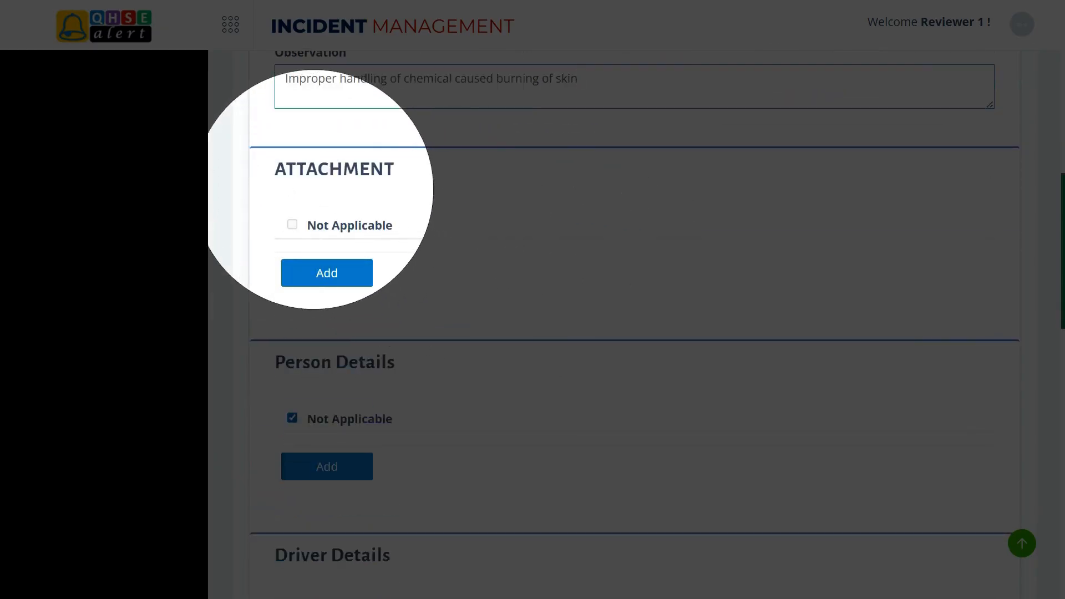
scroll(633, 321, down, 3)
scroll(632, 321, down, 3)
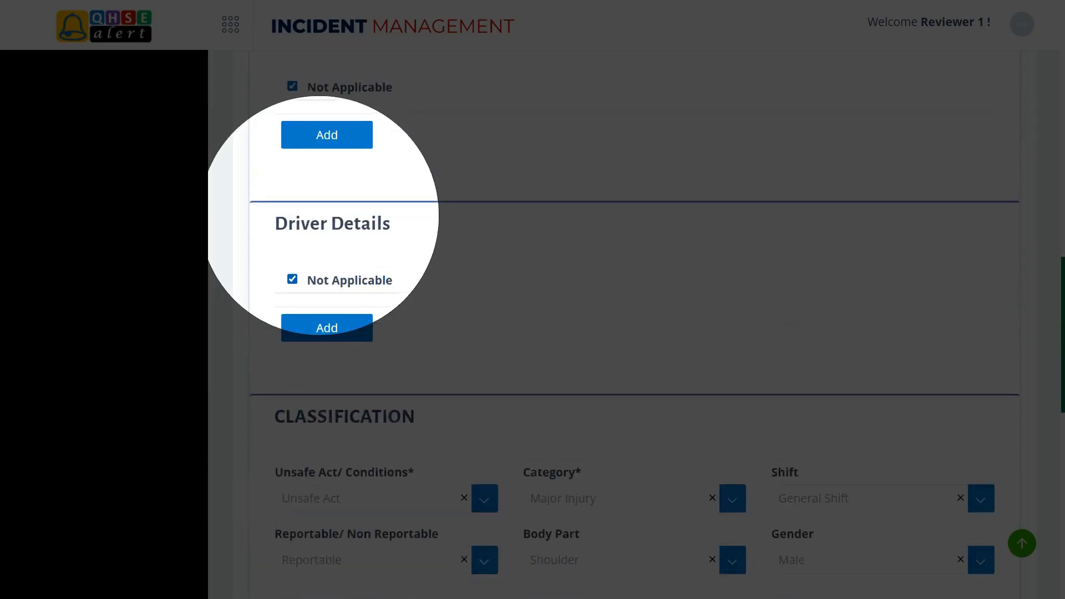
scroll(633, 322, down, 3)
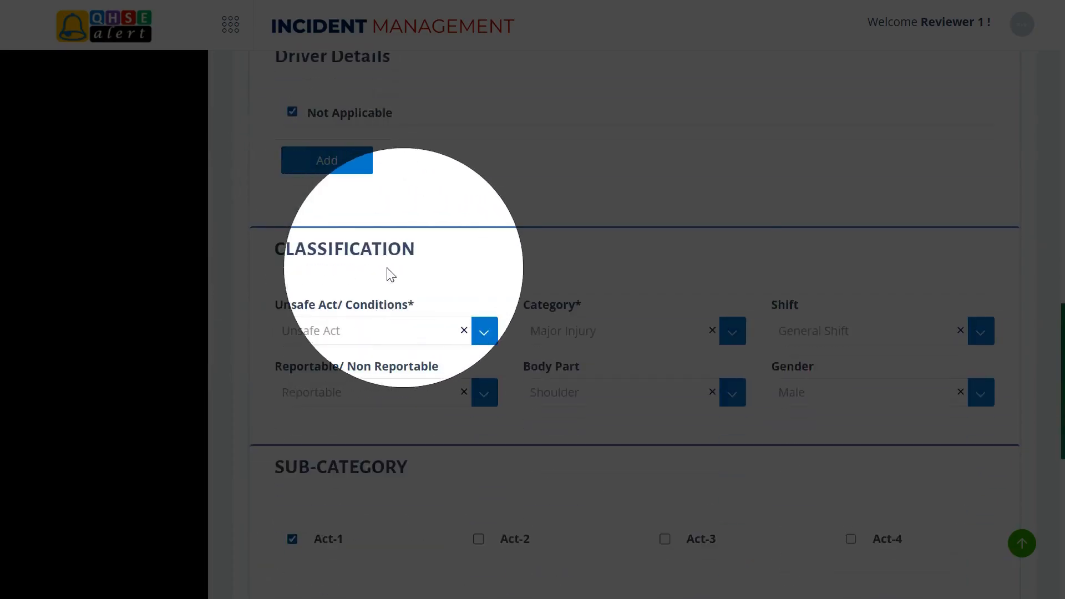
scroll(390, 273, down, 3)
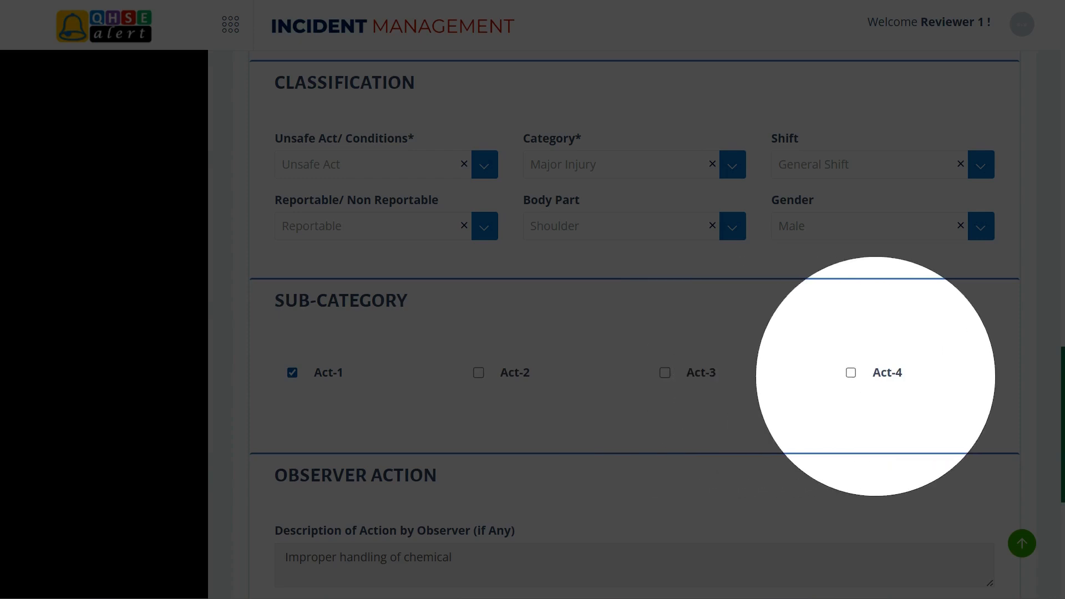
scroll(665, 332, down, 3)
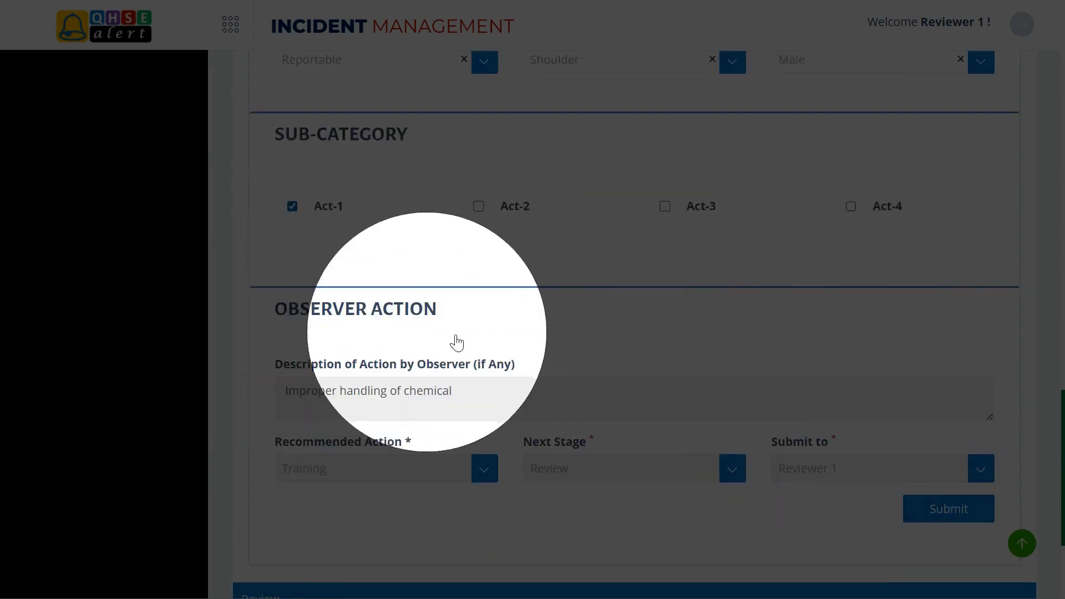
scroll(421, 277, down, 3)
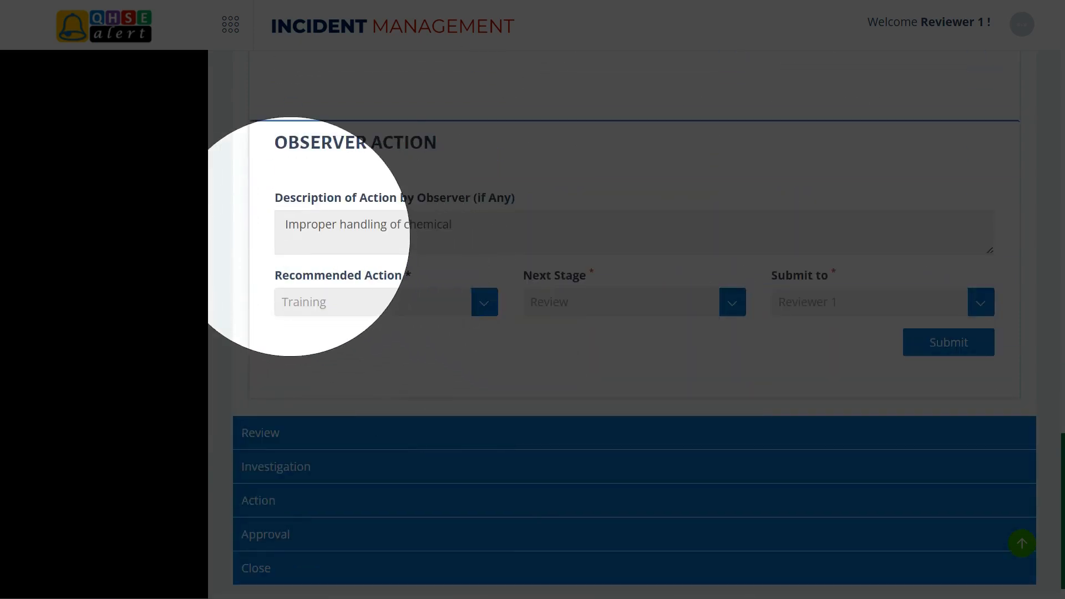
drag(284, 224, 491, 231)
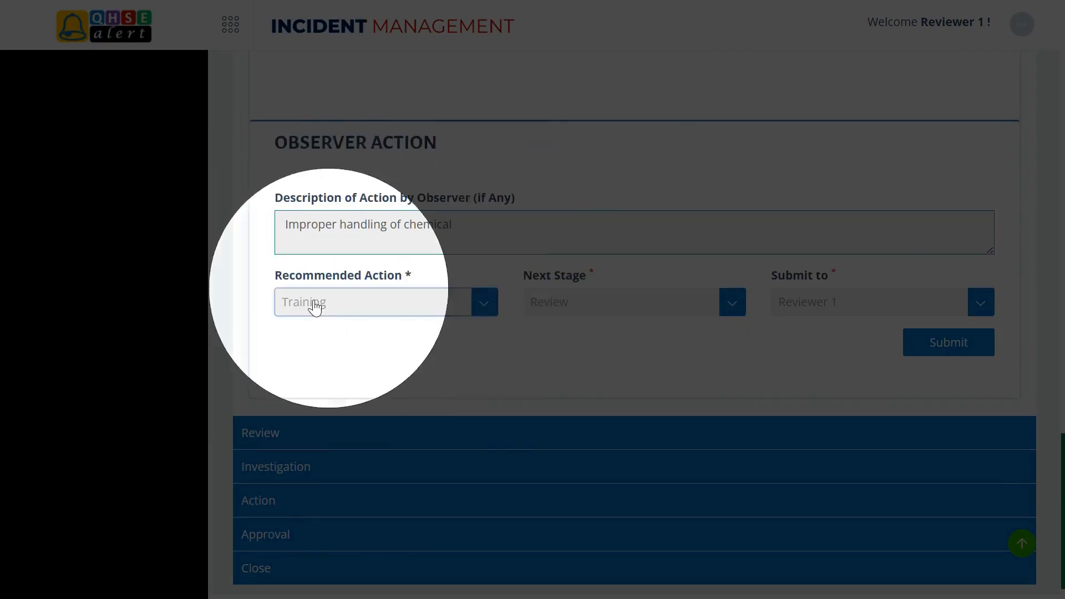
click(314, 304)
click(528, 306)
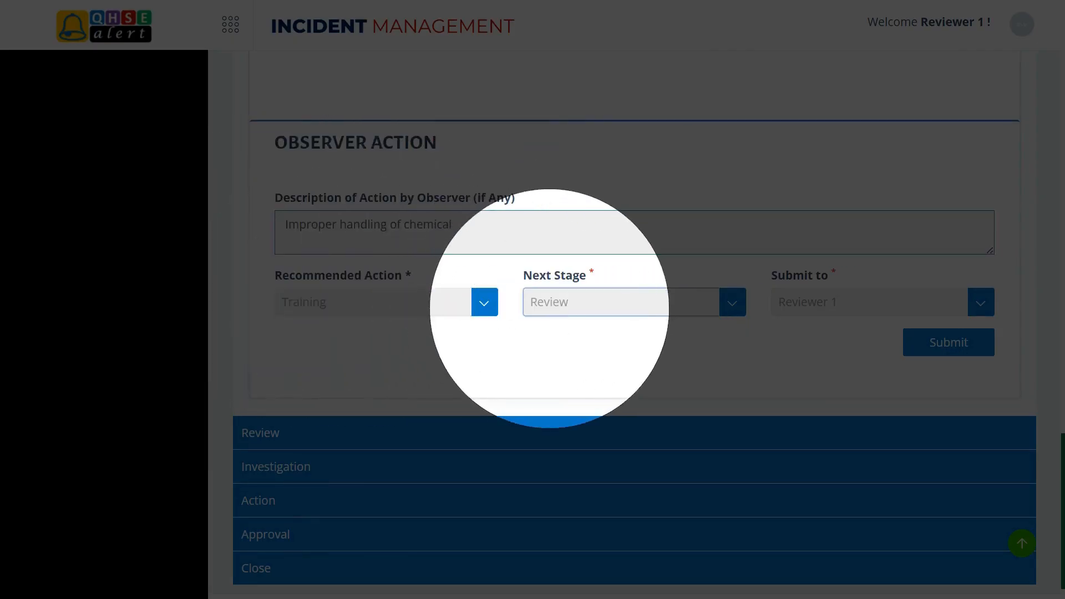
click(784, 305)
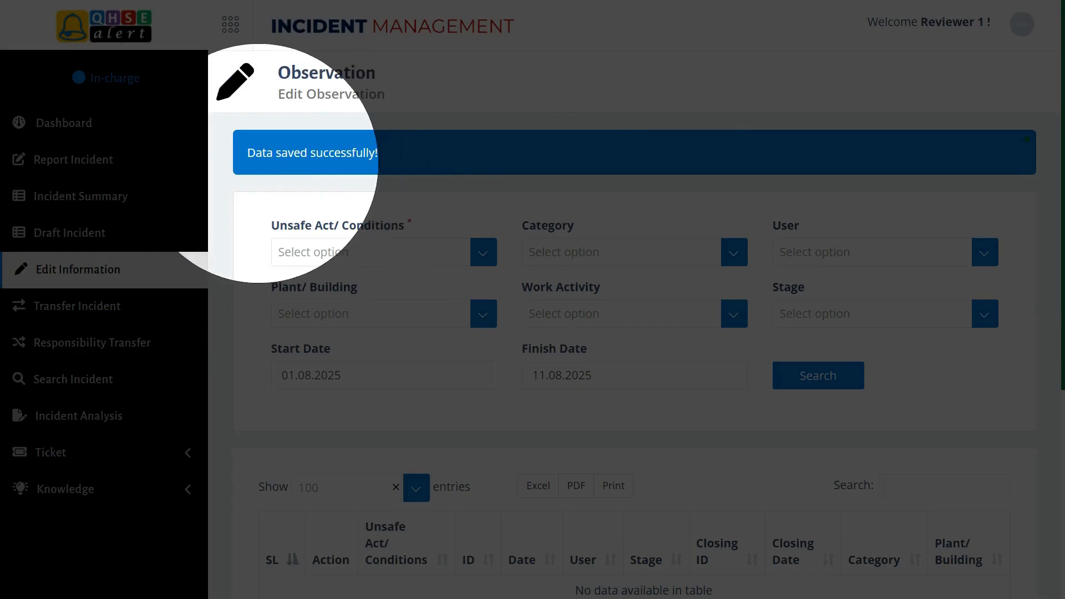
Search the incidents with Unsafe Act/ Conditions set to Unsafe Act
click(73, 379)
click(344, 190)
key(Return)
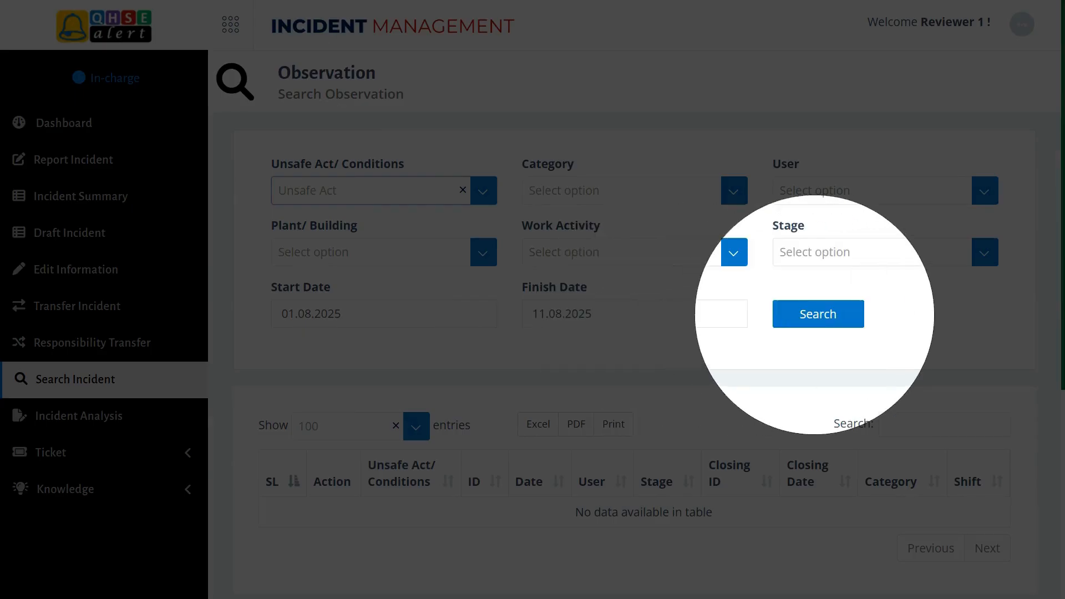
click(818, 314)
scroll(814, 321, down, 3)
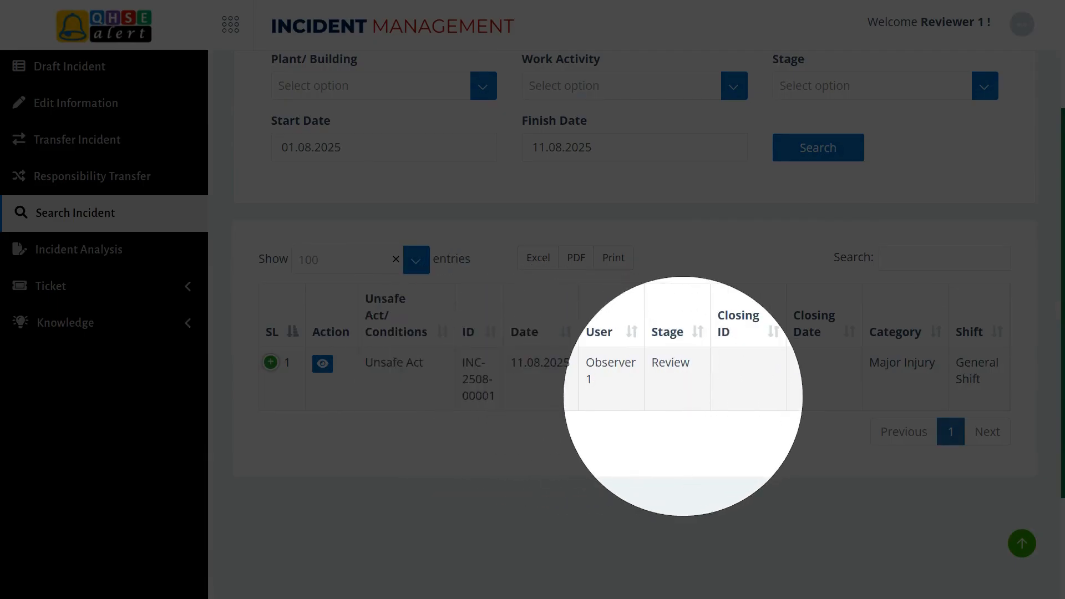
Open the found unsafe act incident's summary, check its stage and ID, and expand the Incident section
click(322, 363)
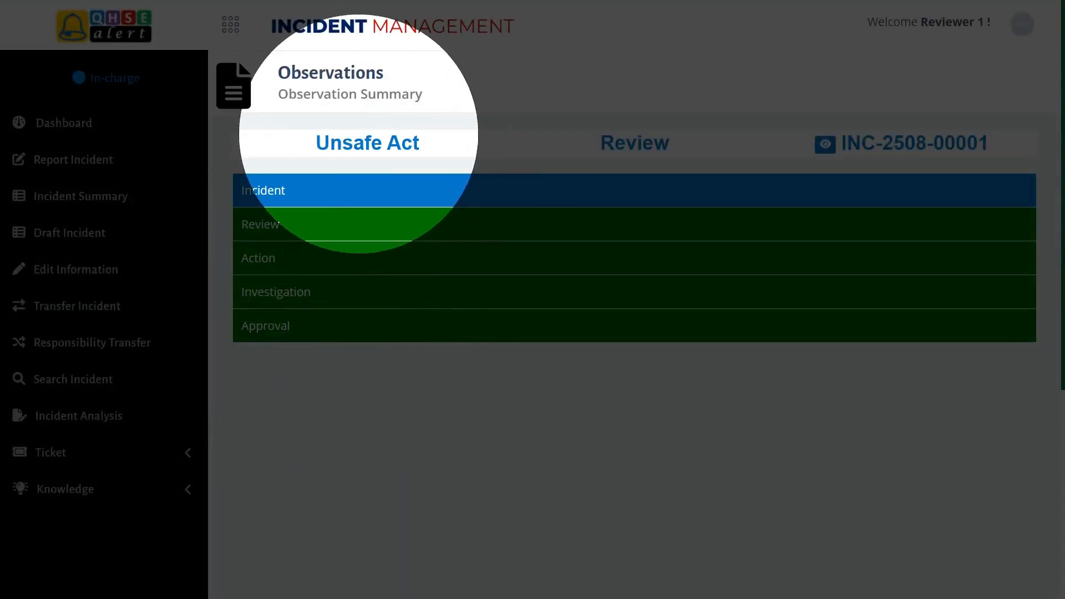
double_click(636, 144)
double_click(905, 143)
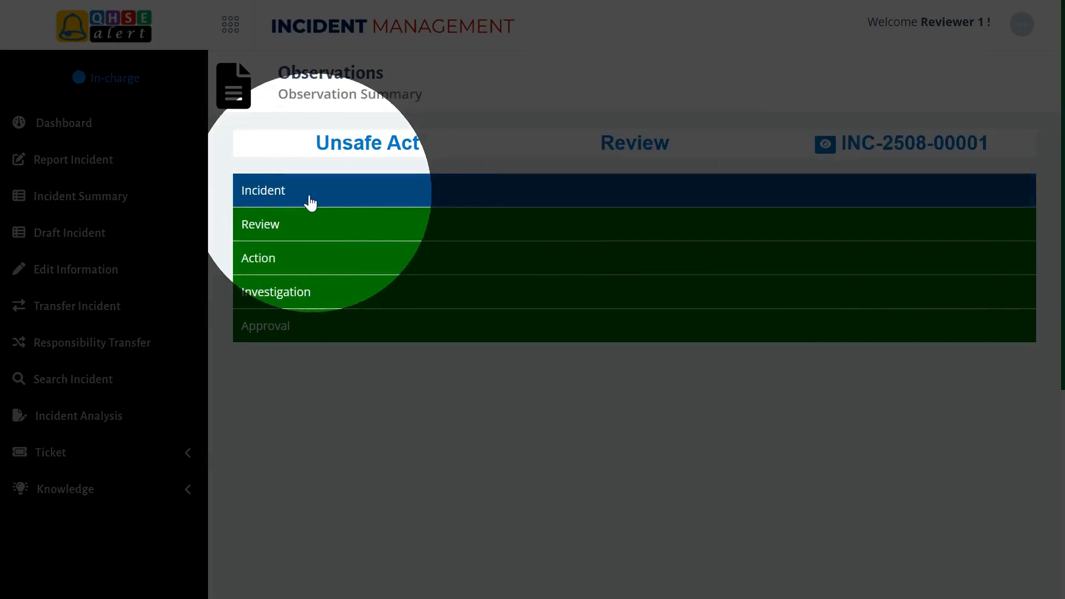
click(333, 200)
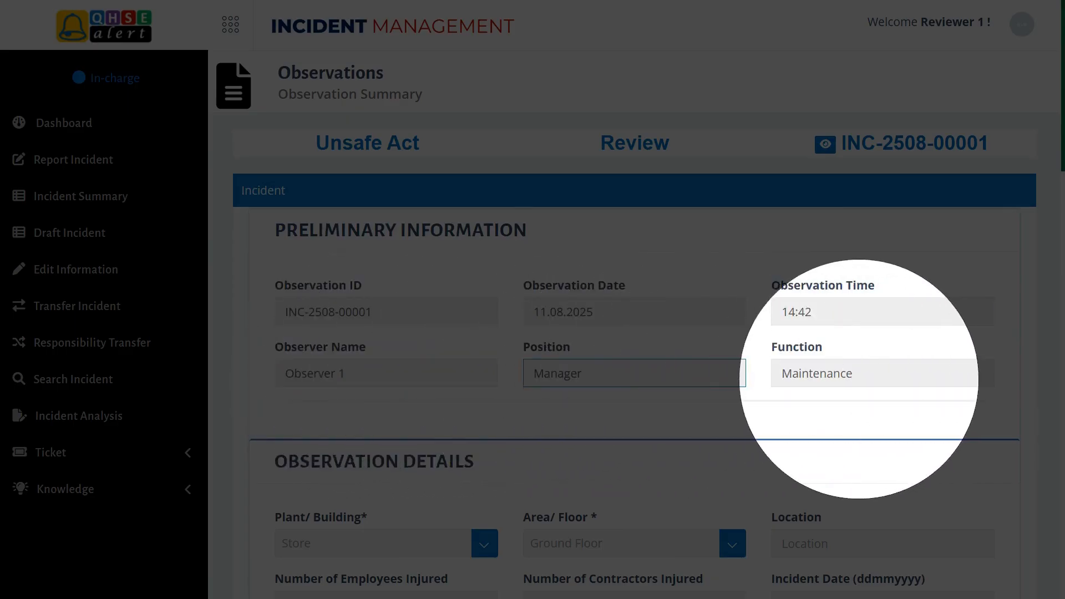
Examine the saved incident's observation details, attachment, person and driver details, classification, sub-category and observer action
scroll(668, 290, down, 6)
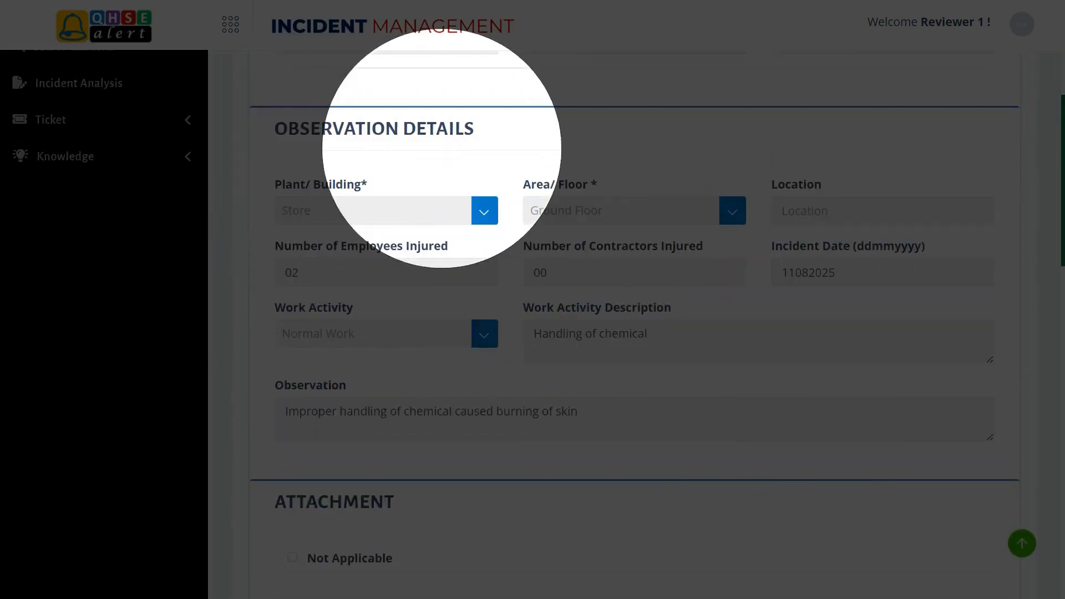
click(331, 220)
key(Tab)
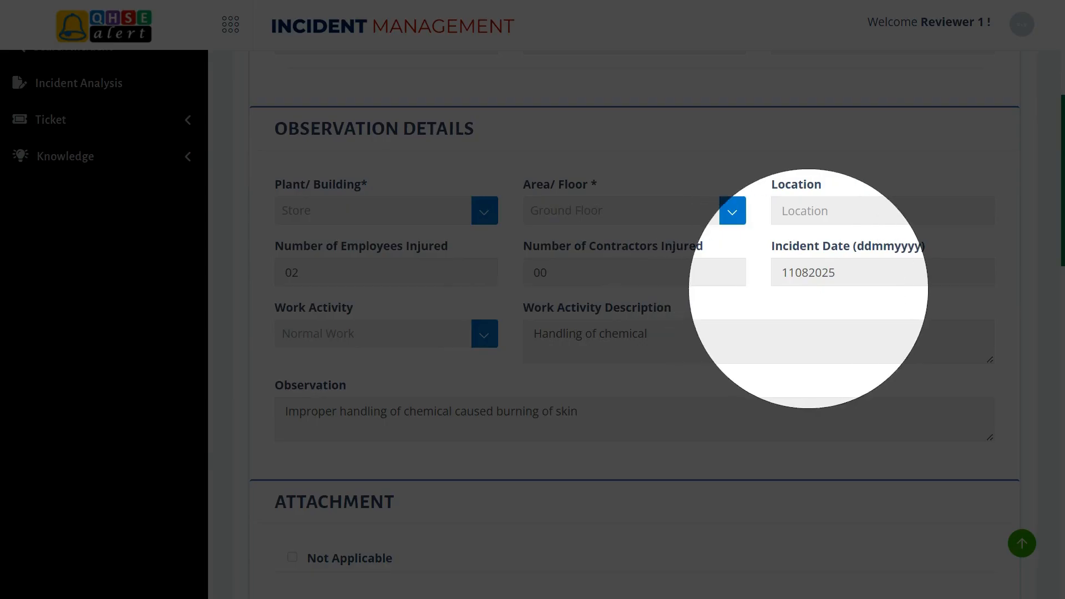
click(381, 336)
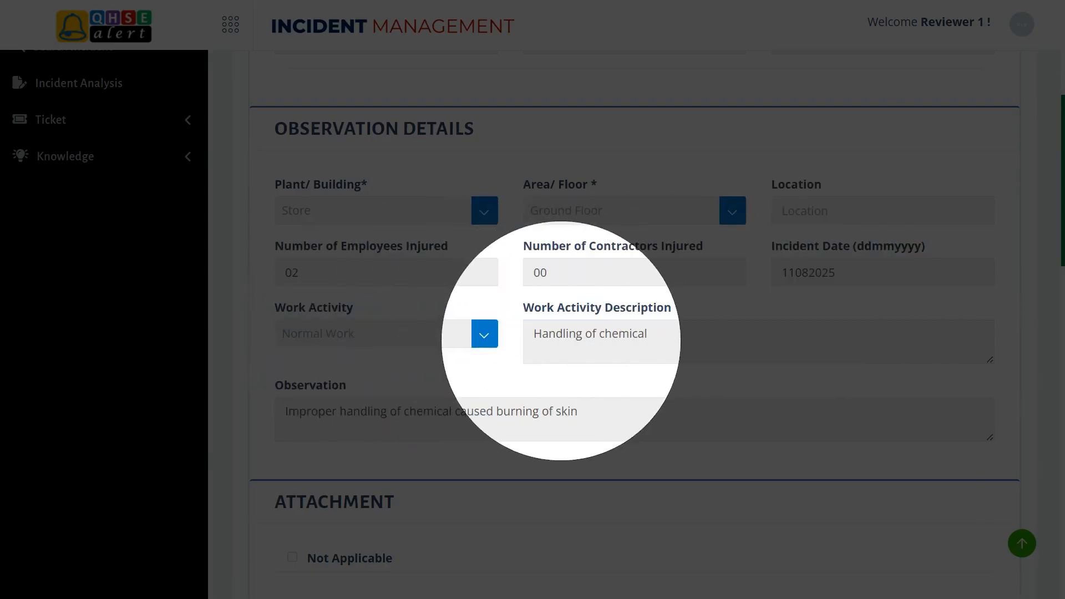
drag(291, 403, 386, 411)
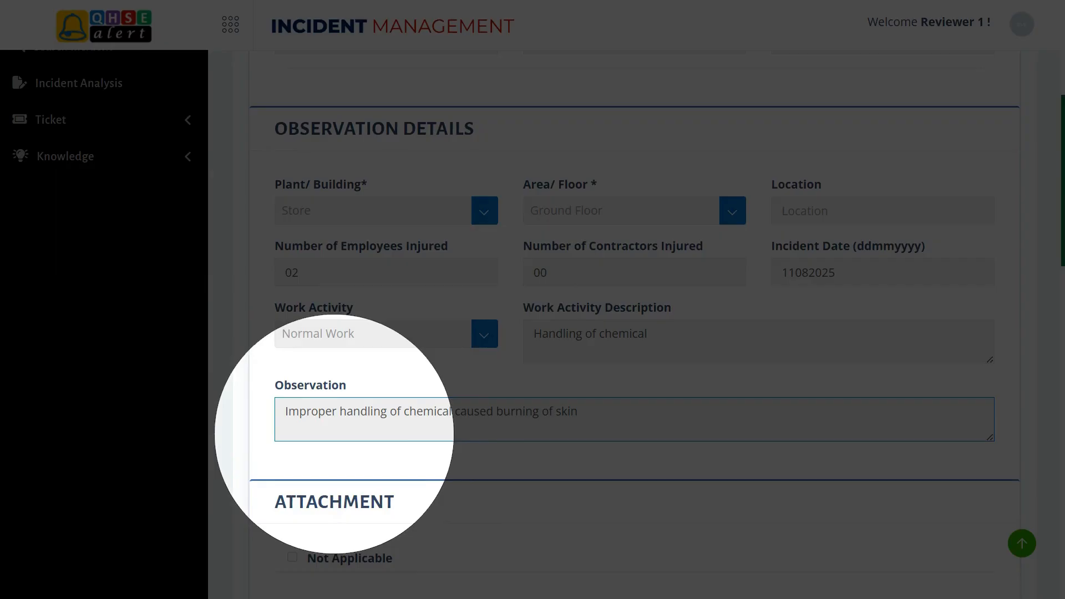
scroll(633, 332, down, 6)
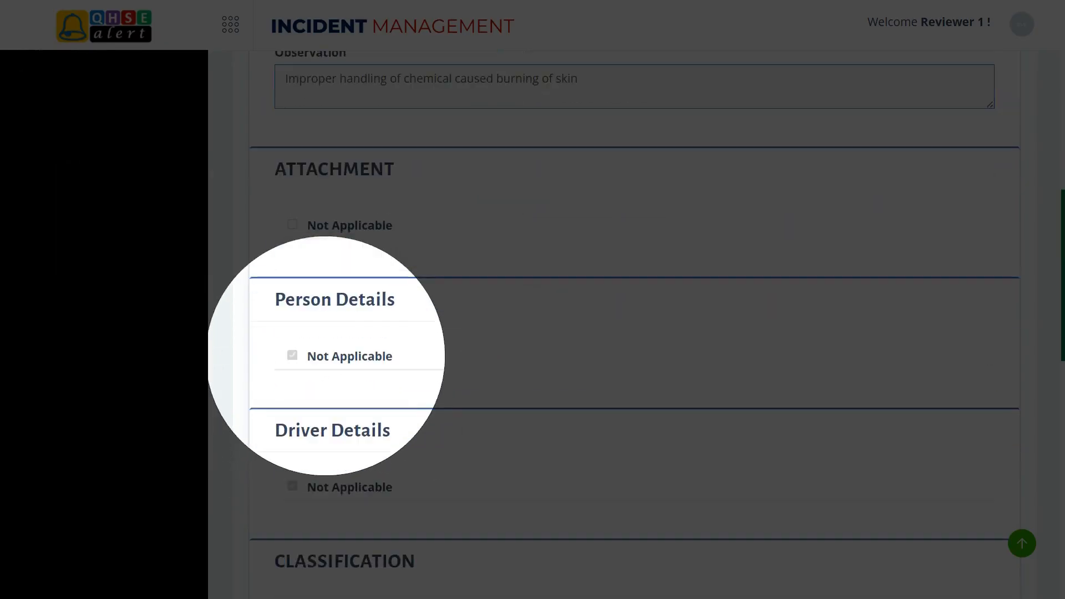
scroll(632, 333, down, 3)
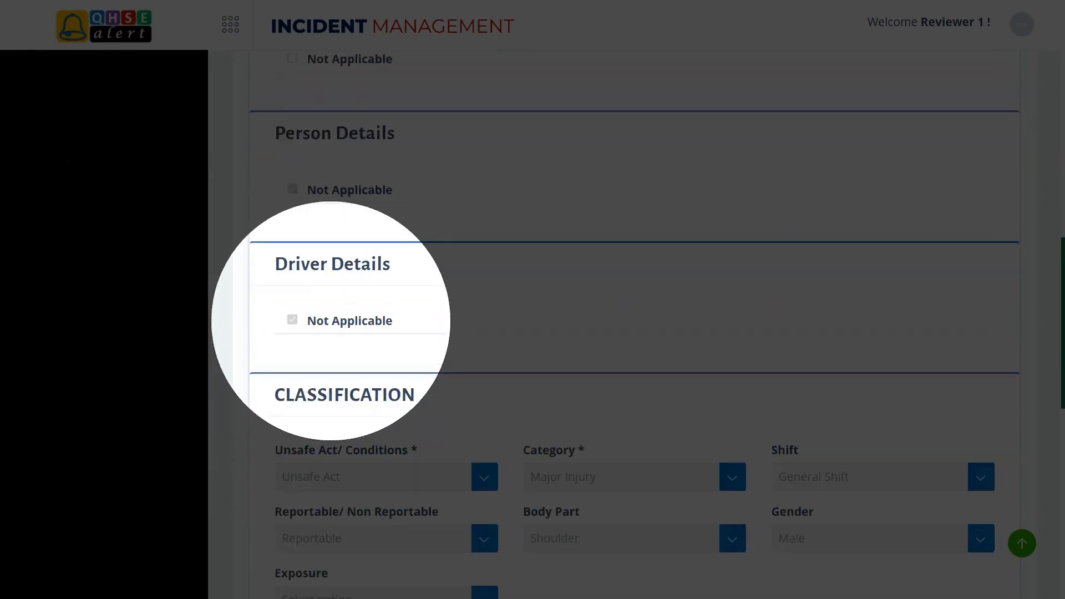
scroll(329, 319, down, 3)
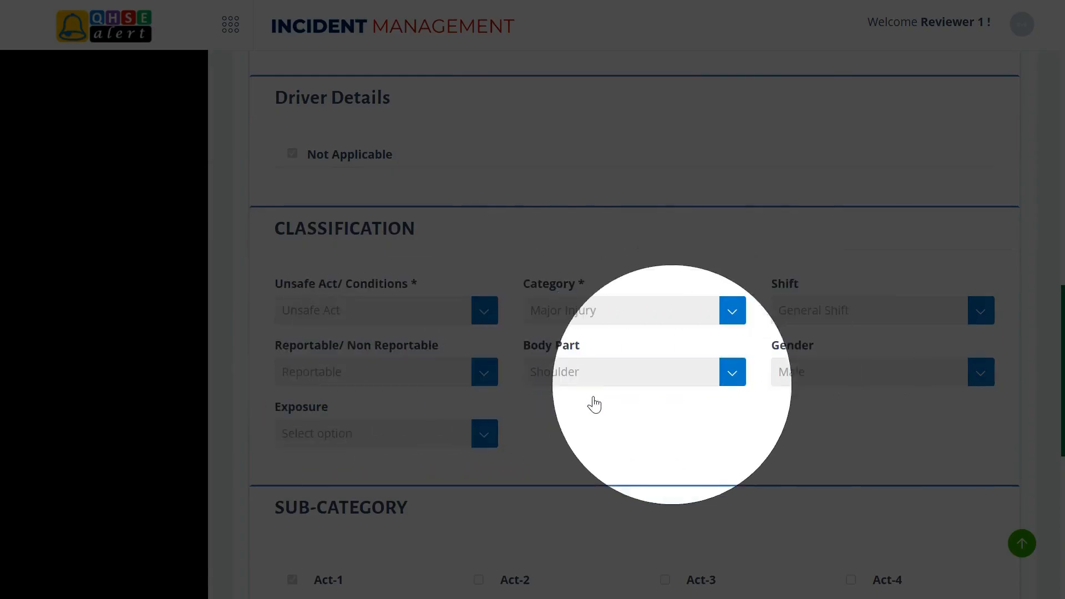
scroll(373, 419, down, 3)
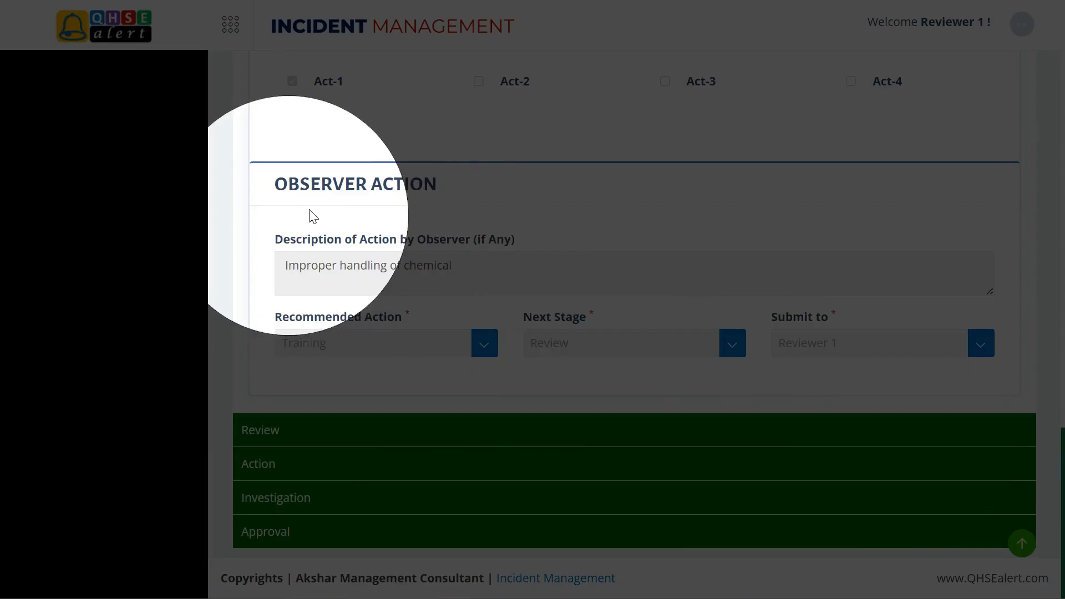
drag(276, 277, 452, 268)
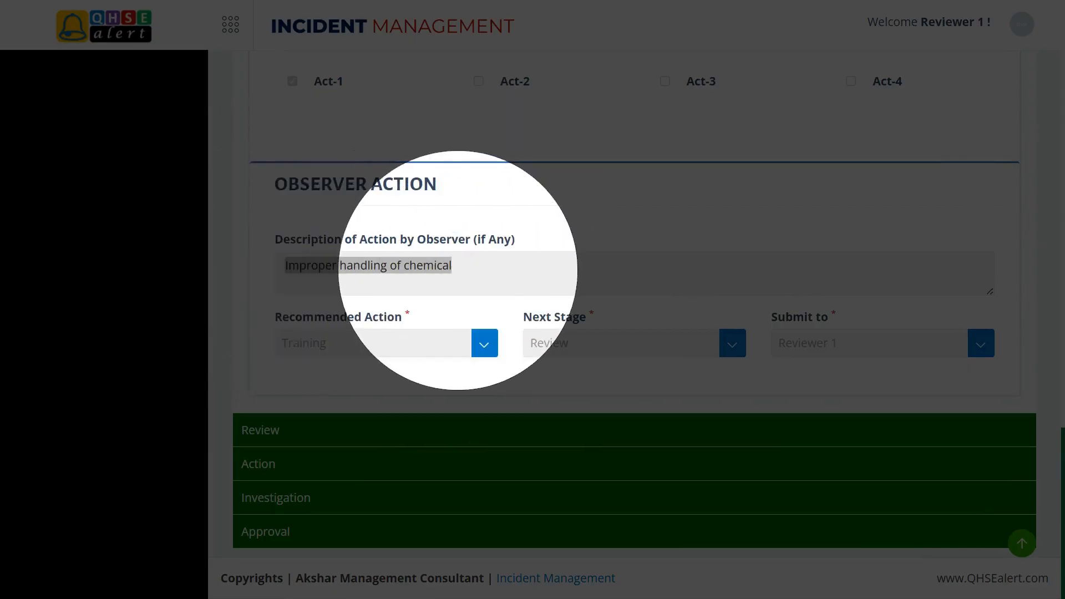
click(461, 269)
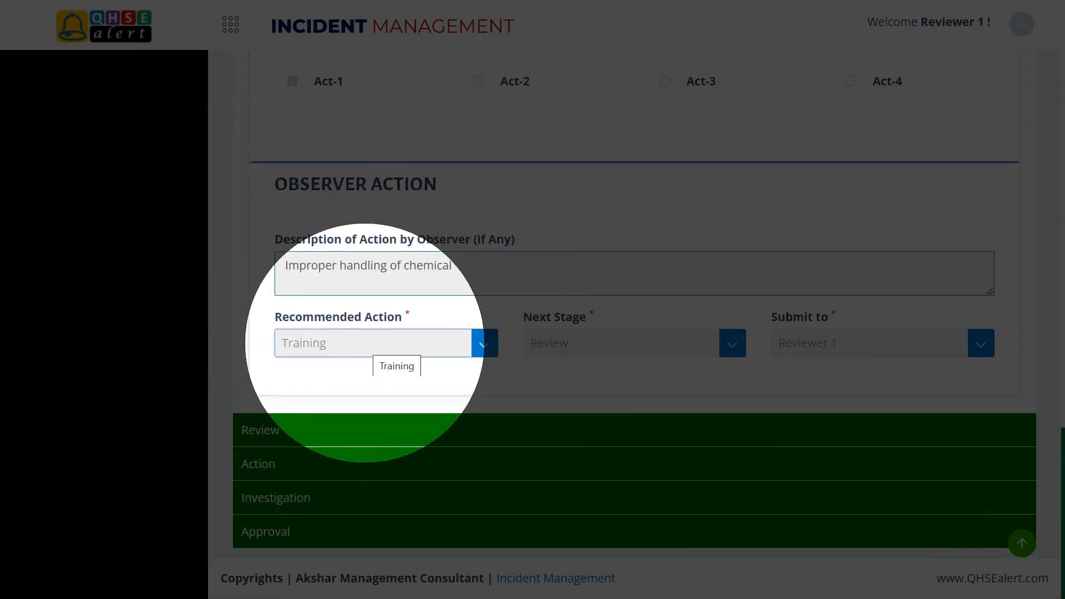